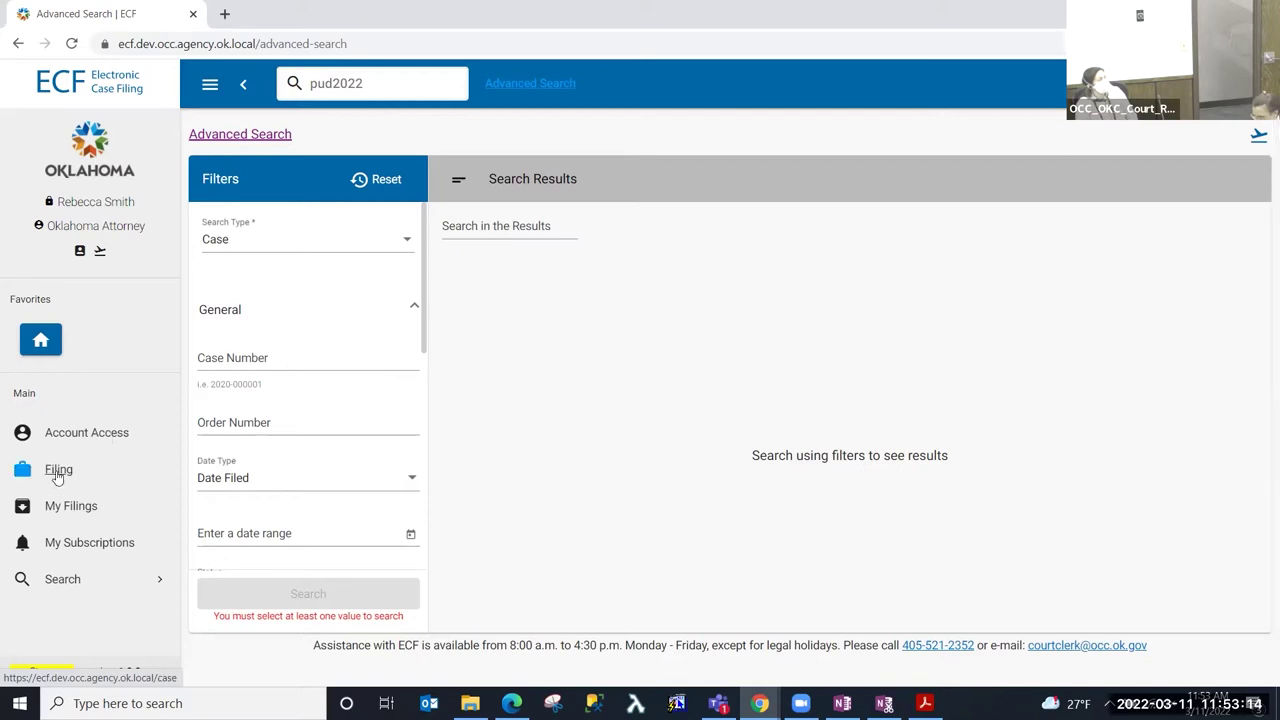
click(58, 473)
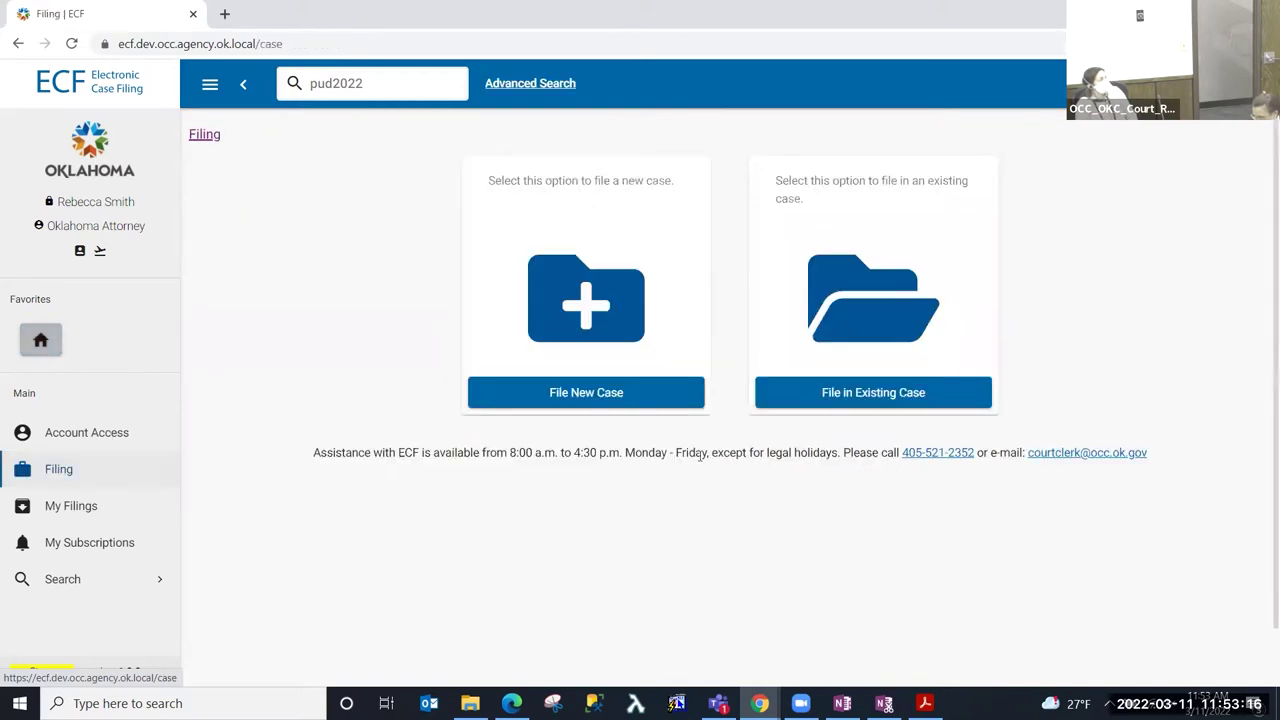
click(877, 335)
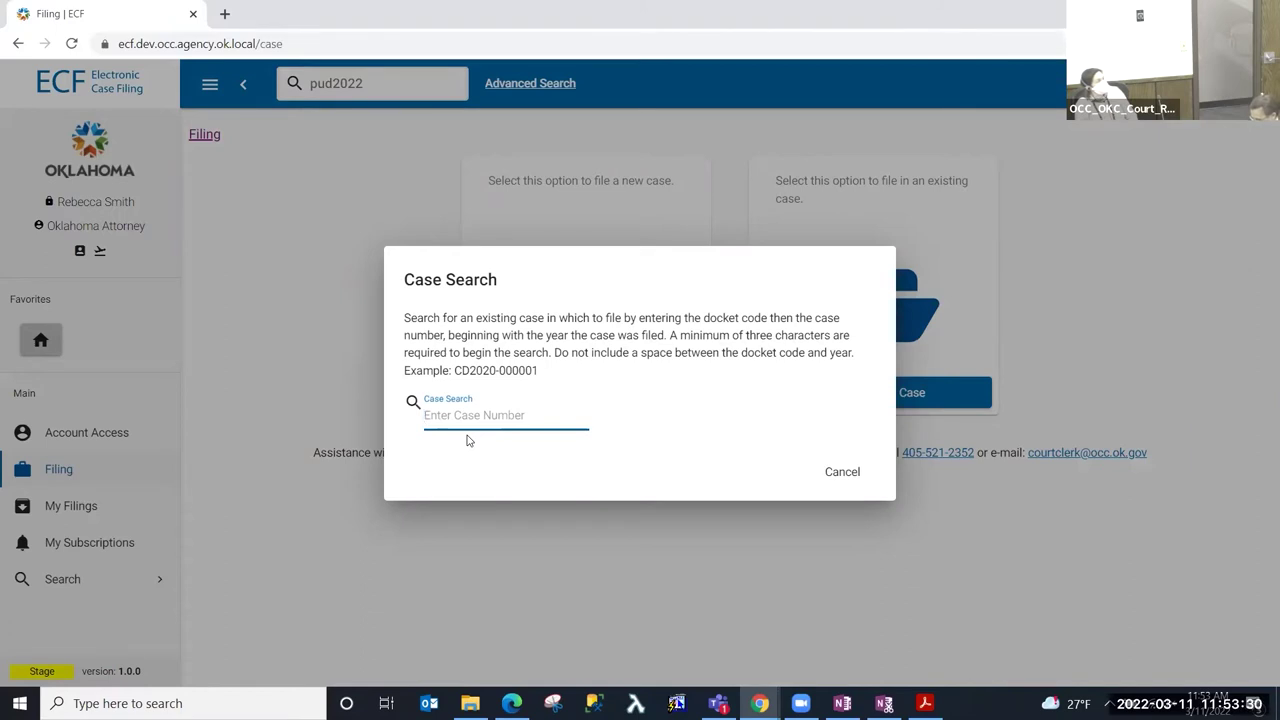
text(pud)
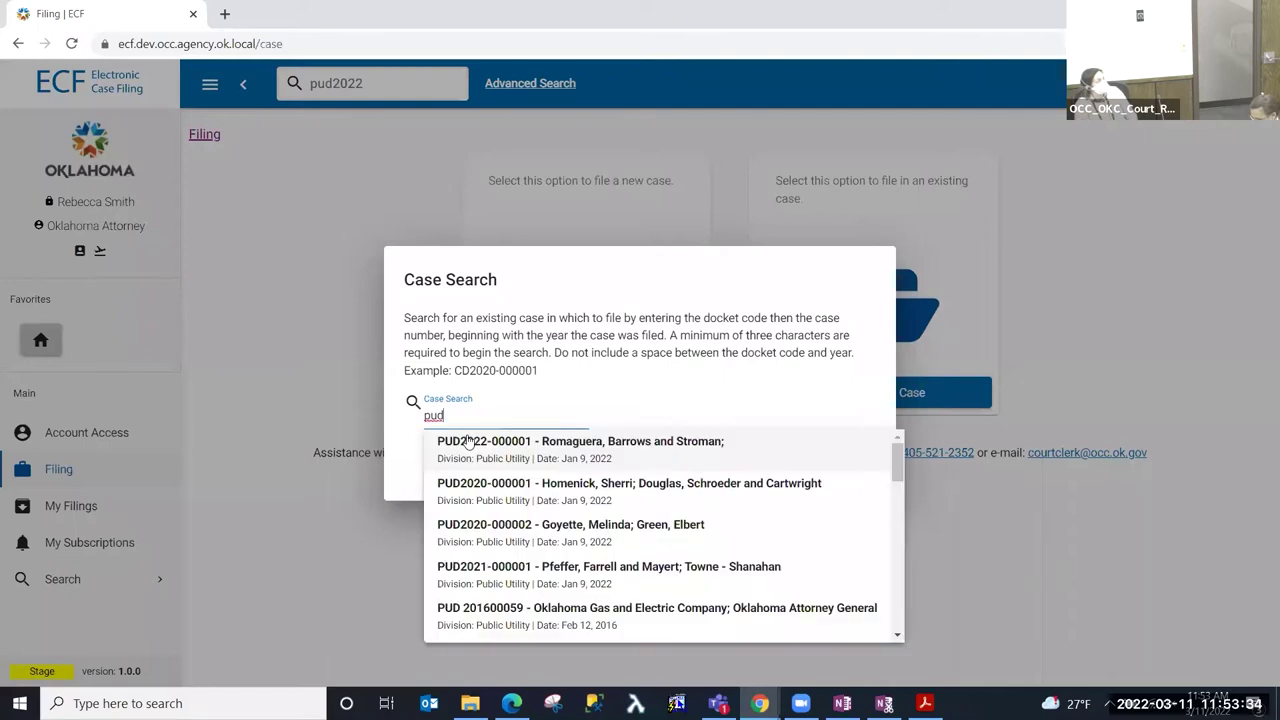
text(2022-00)
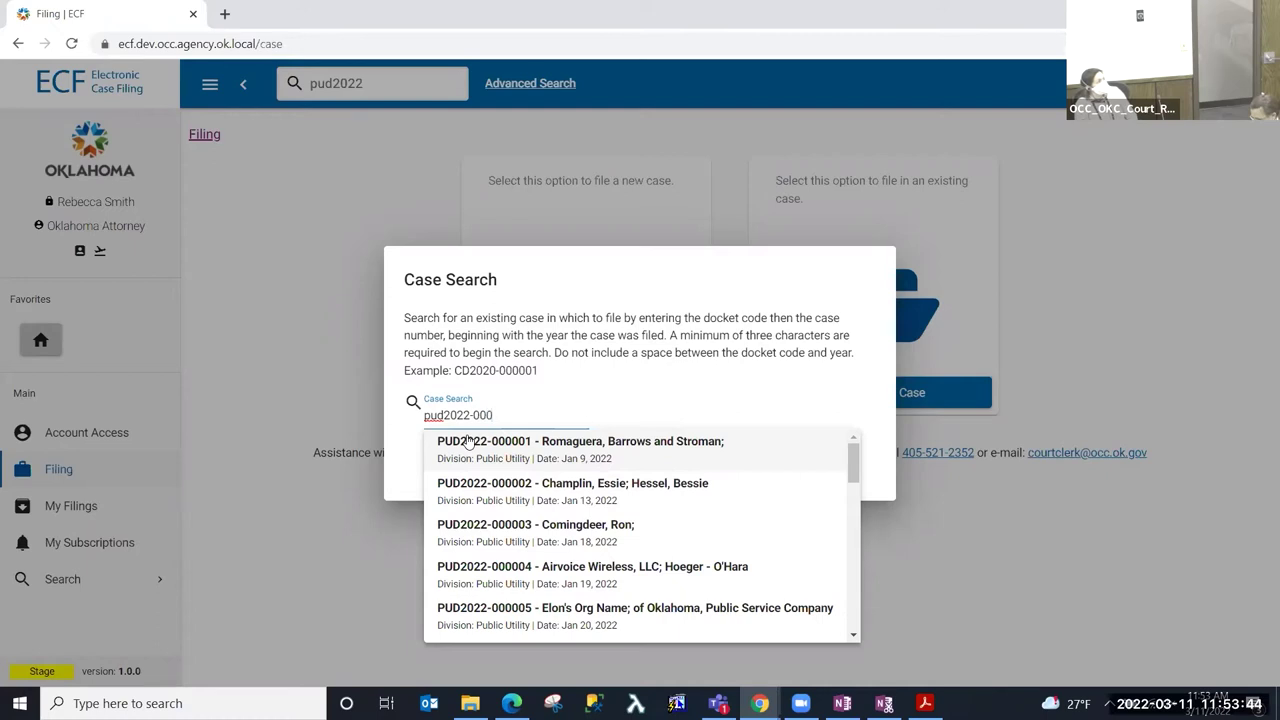
text(024)
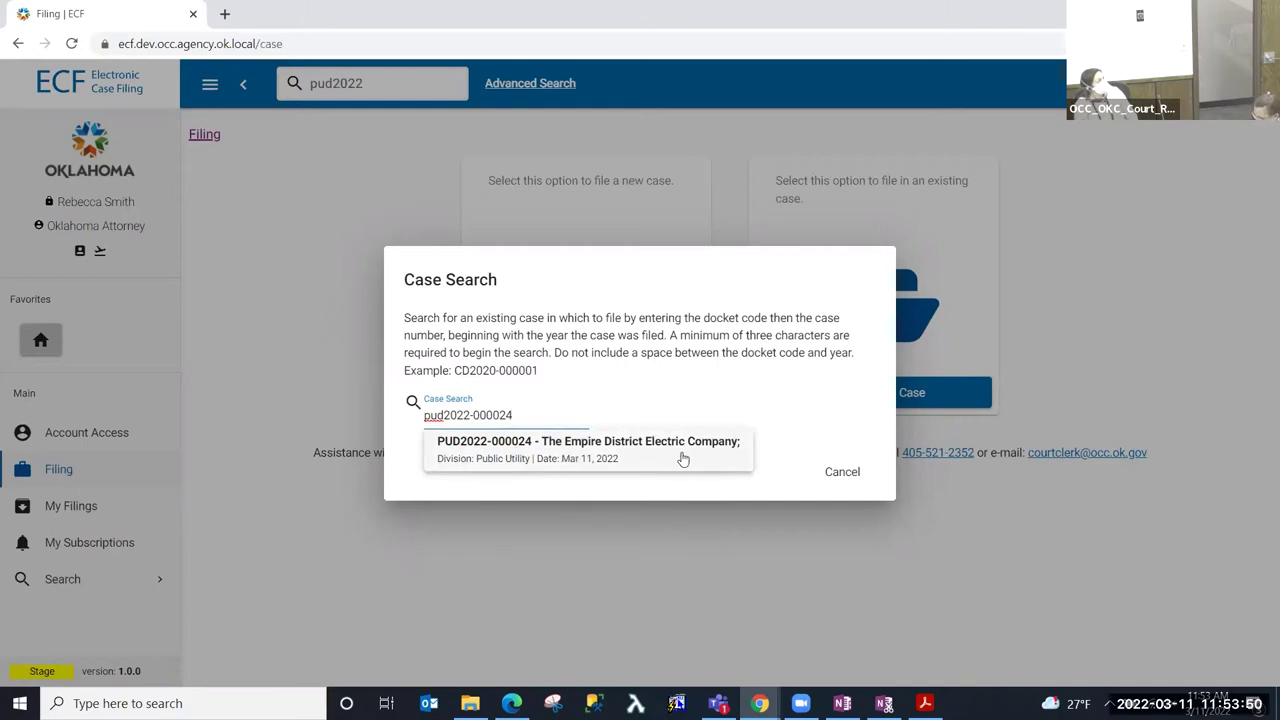
click(570, 458)
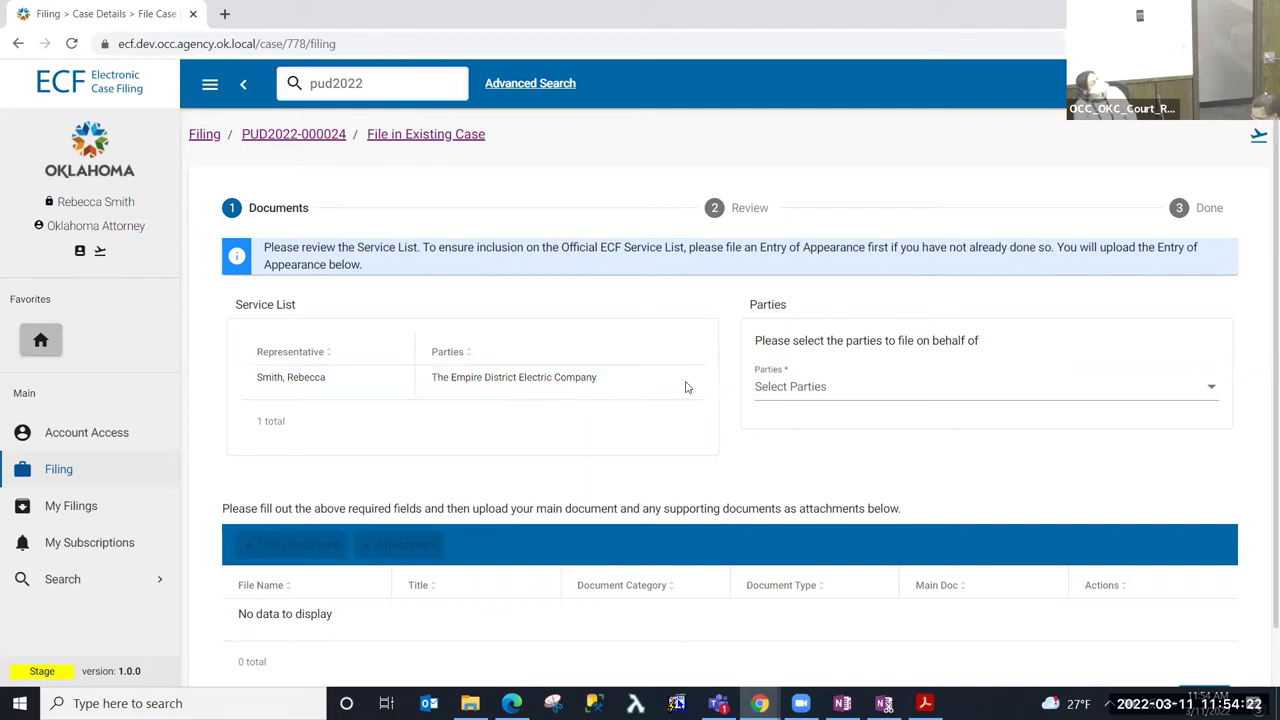
Step: Choose The Empire District Electric Company as the filing party
click(797, 397)
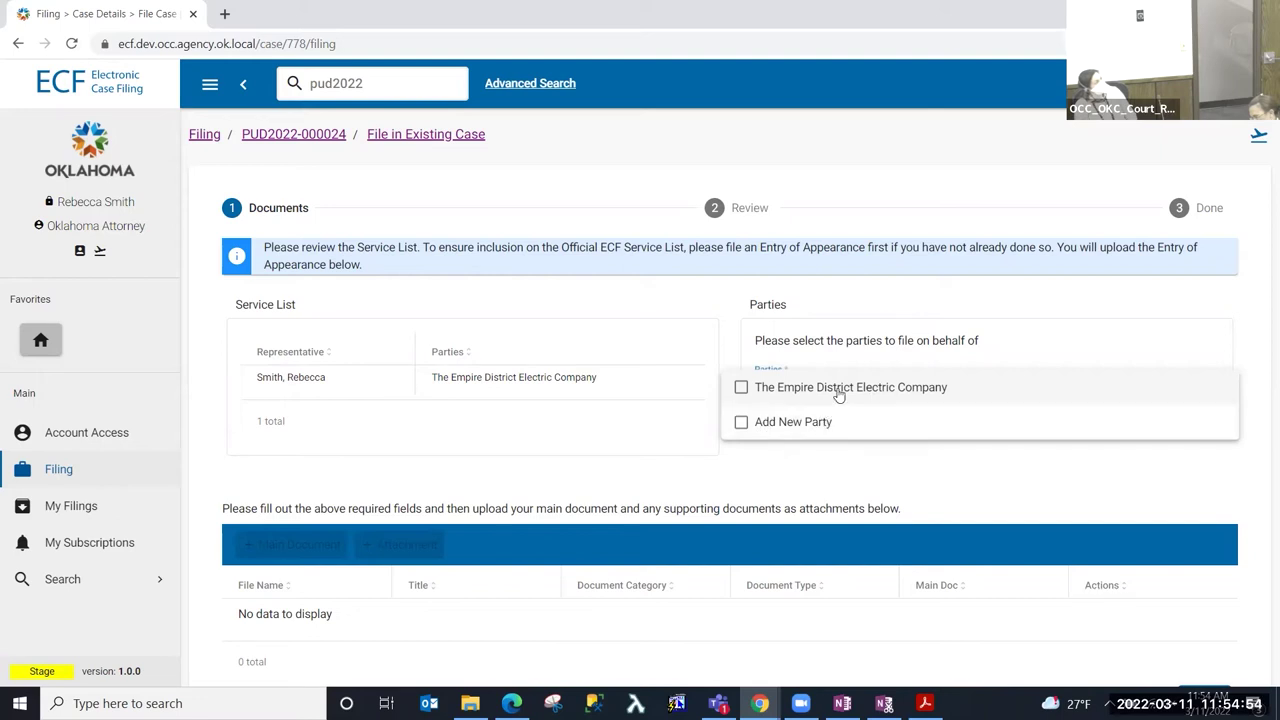
click(841, 390)
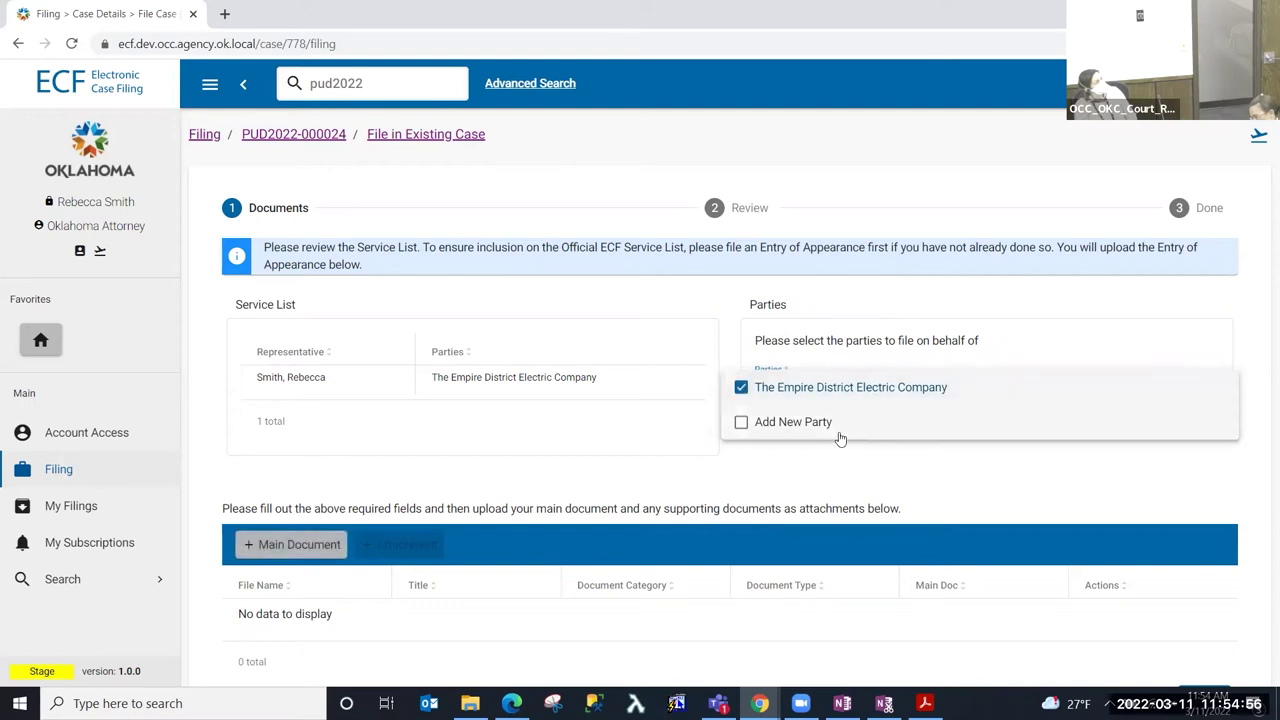
click(848, 494)
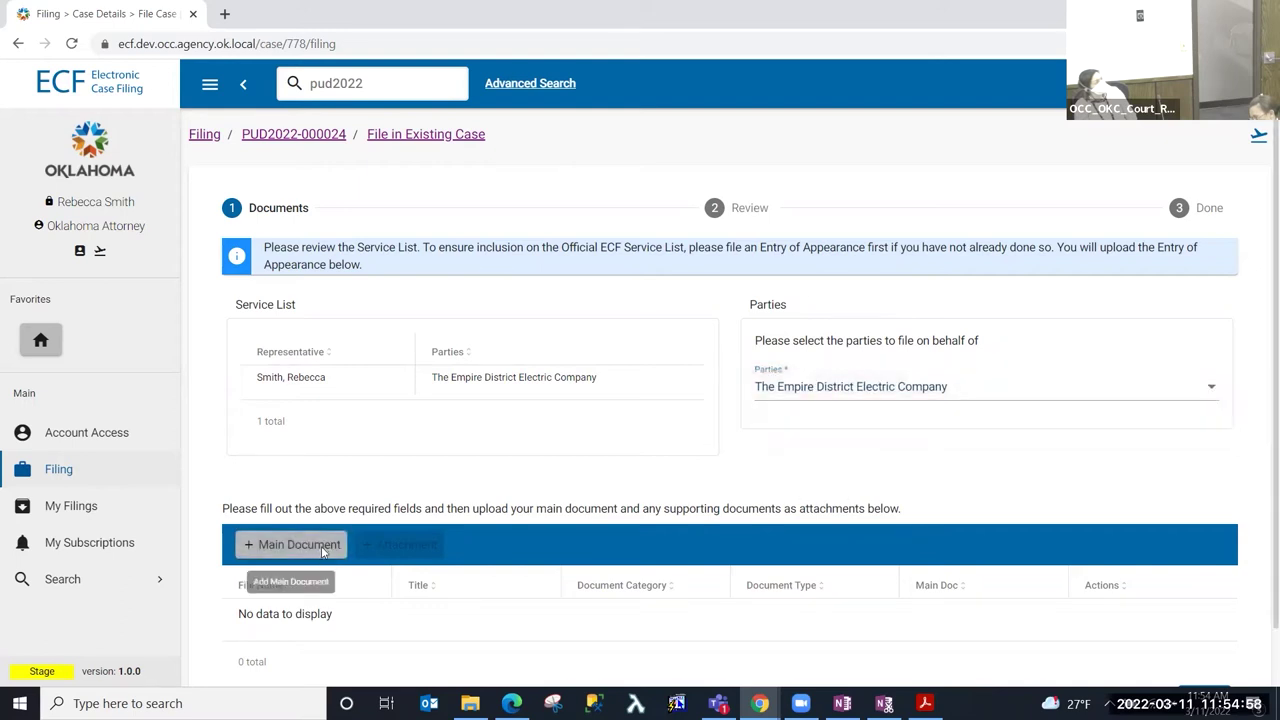
scroll(322, 552, down, 1)
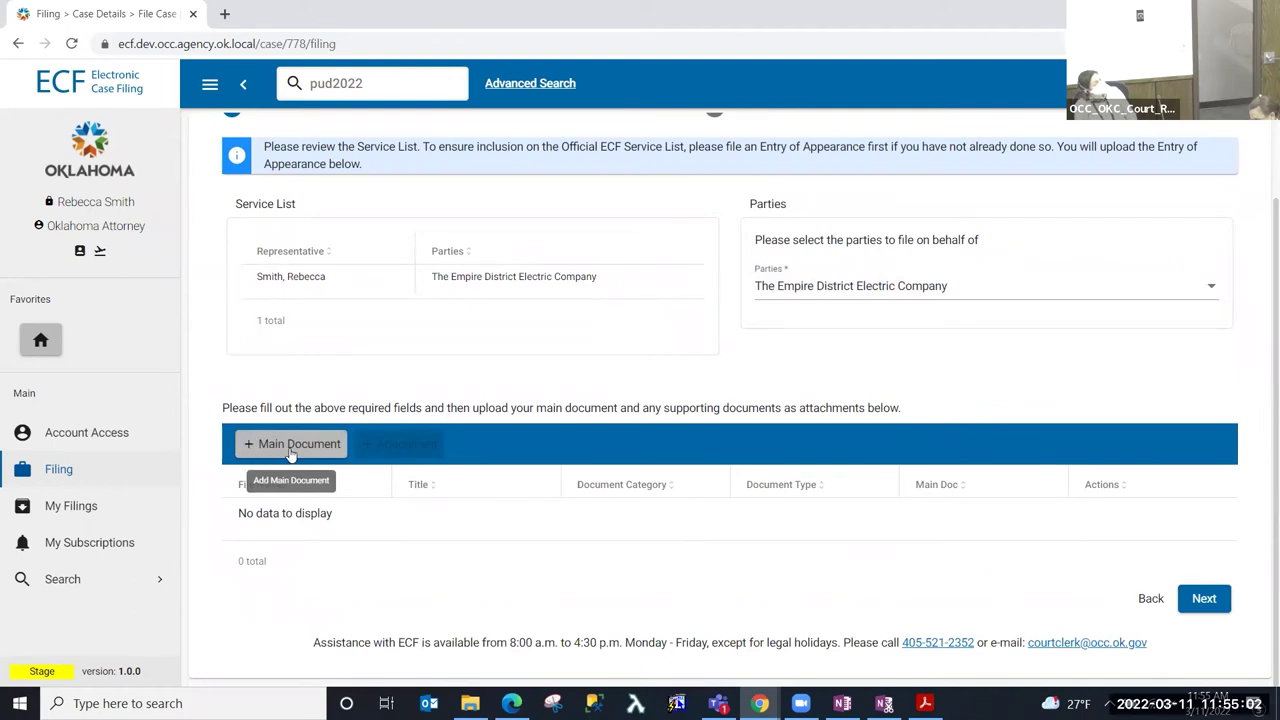
Step: Add a main document, acknowledge the Redaction Notice, and attach Demo > PUD202100163 > Notice of Hearing.pdf
click(298, 447)
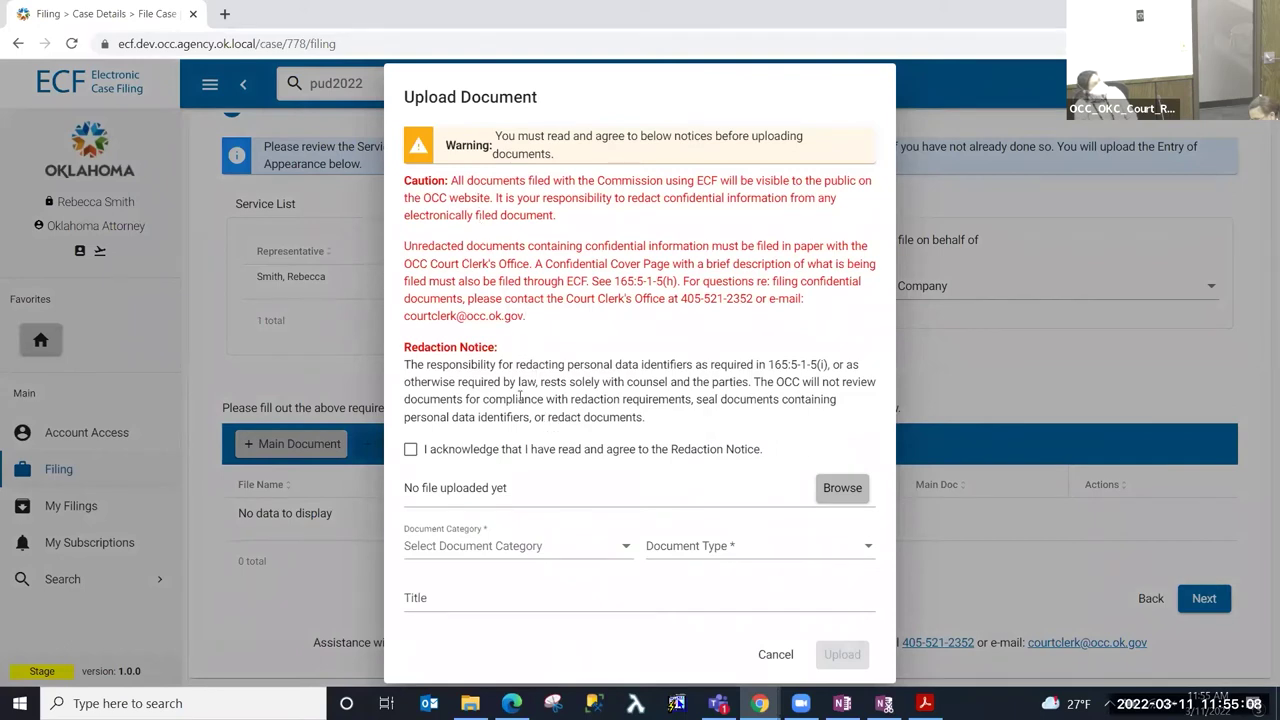
click(410, 449)
click(846, 490)
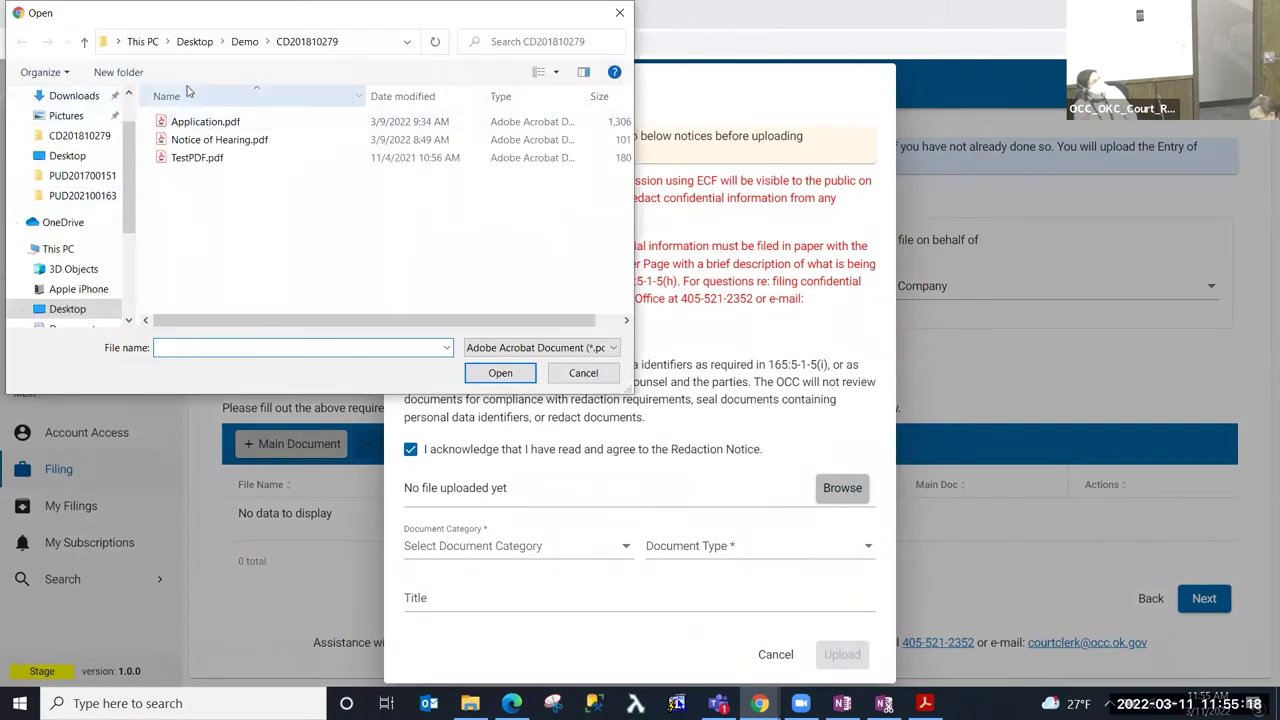
click(244, 41)
double_click(185, 176)
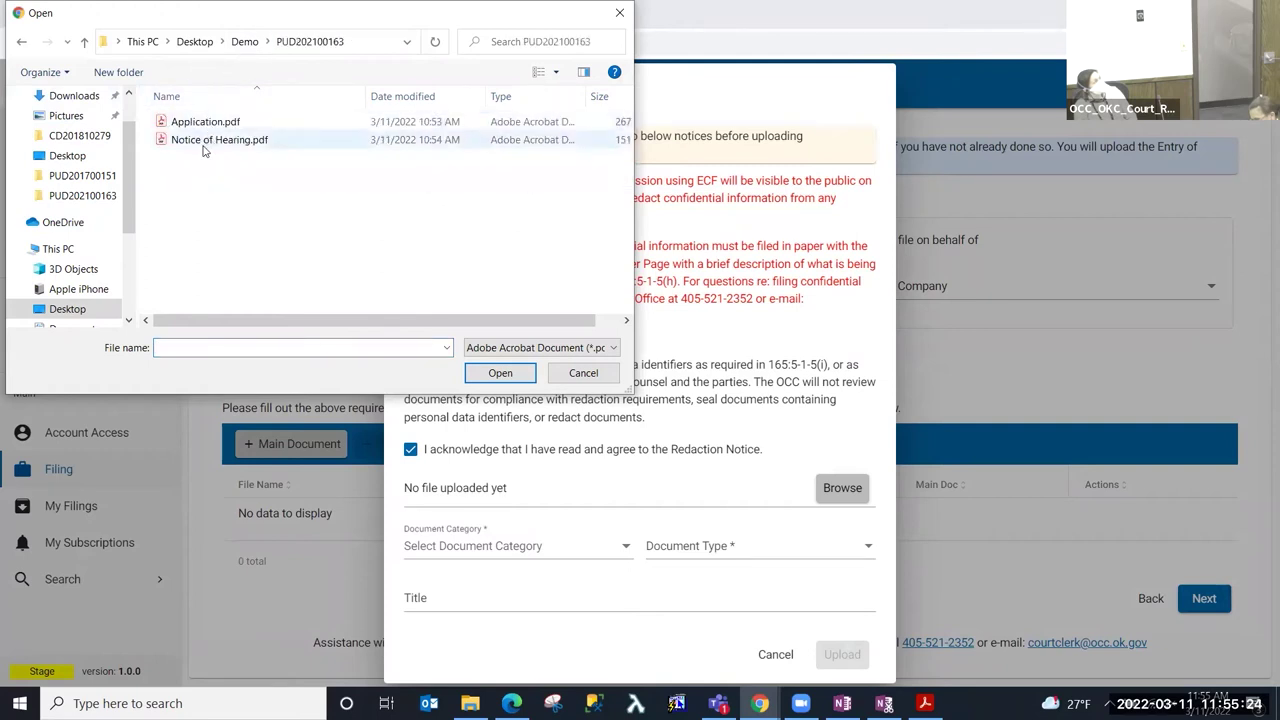
click(203, 146)
double_click(203, 146)
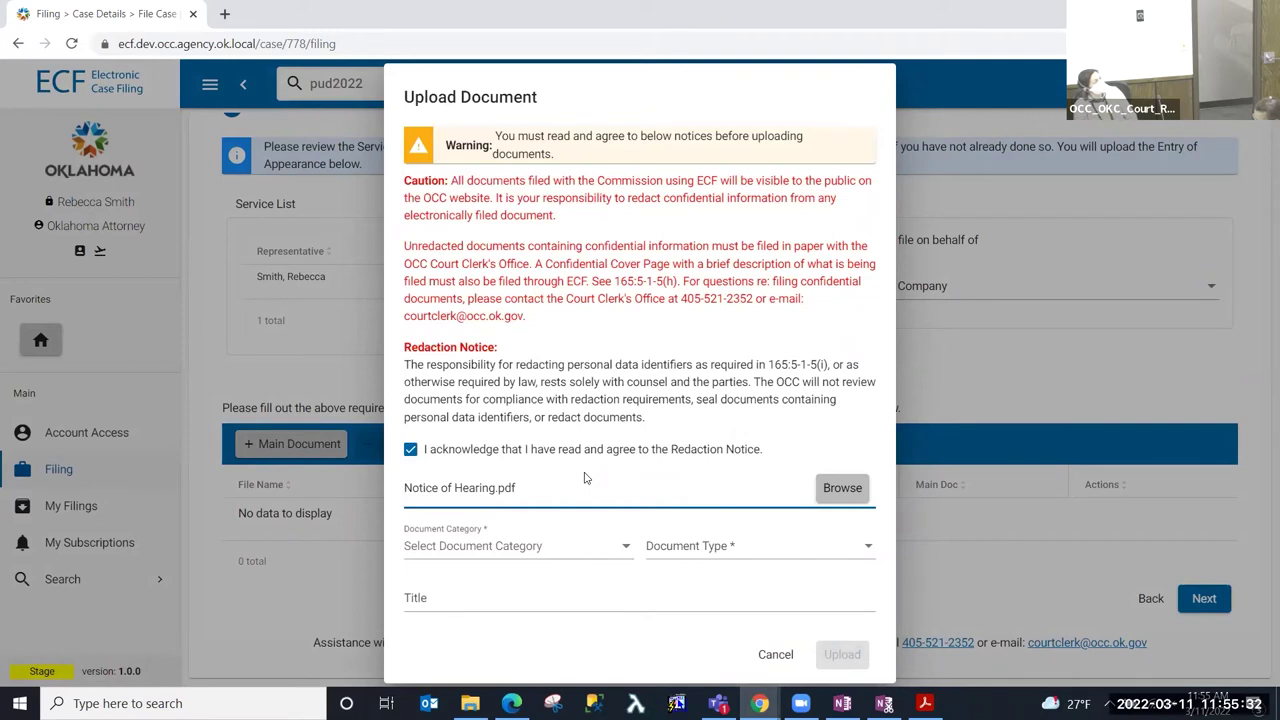
Step: Upload the notice with category Hearing & Protest Notices and type Notice of Hearing
click(526, 547)
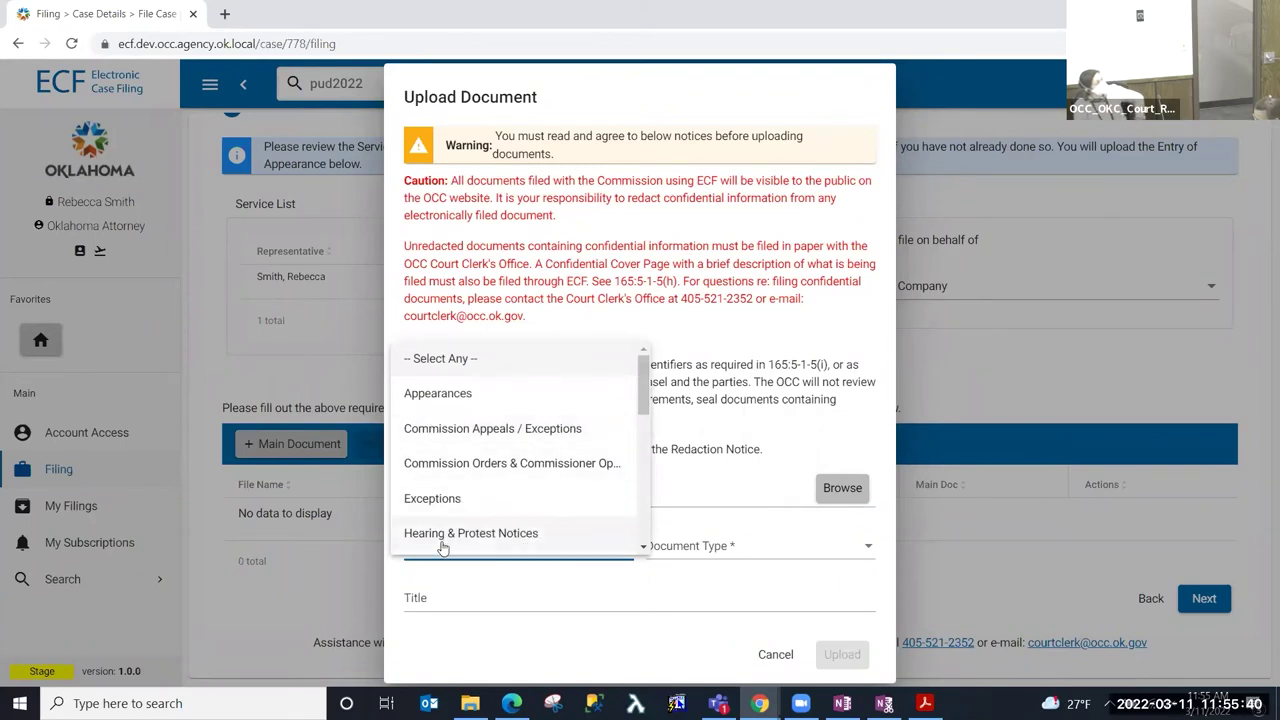
click(540, 533)
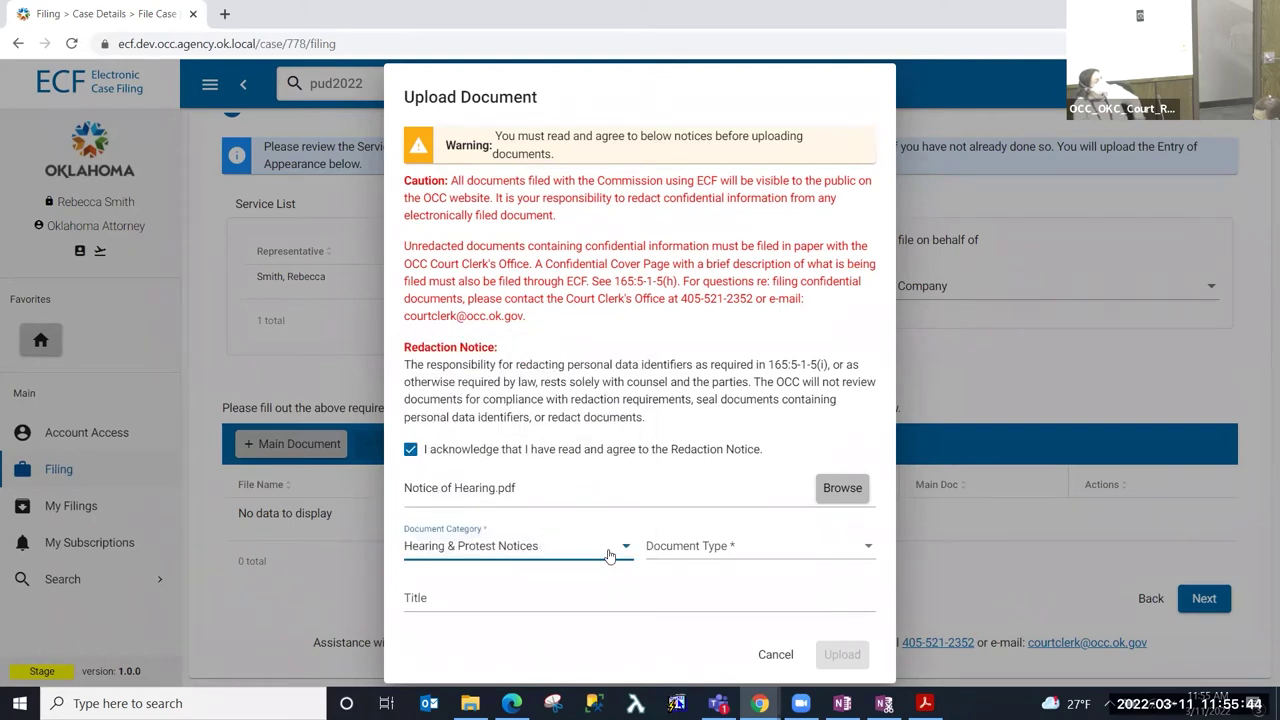
click(697, 549)
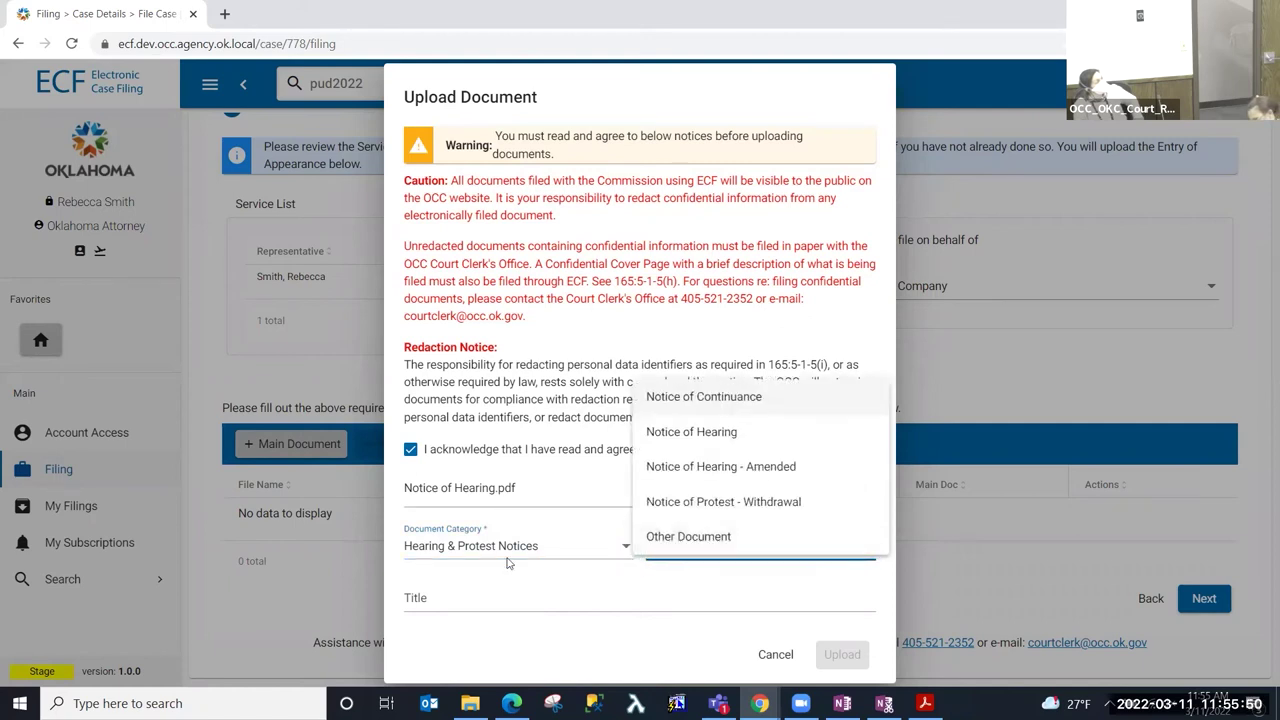
click(716, 436)
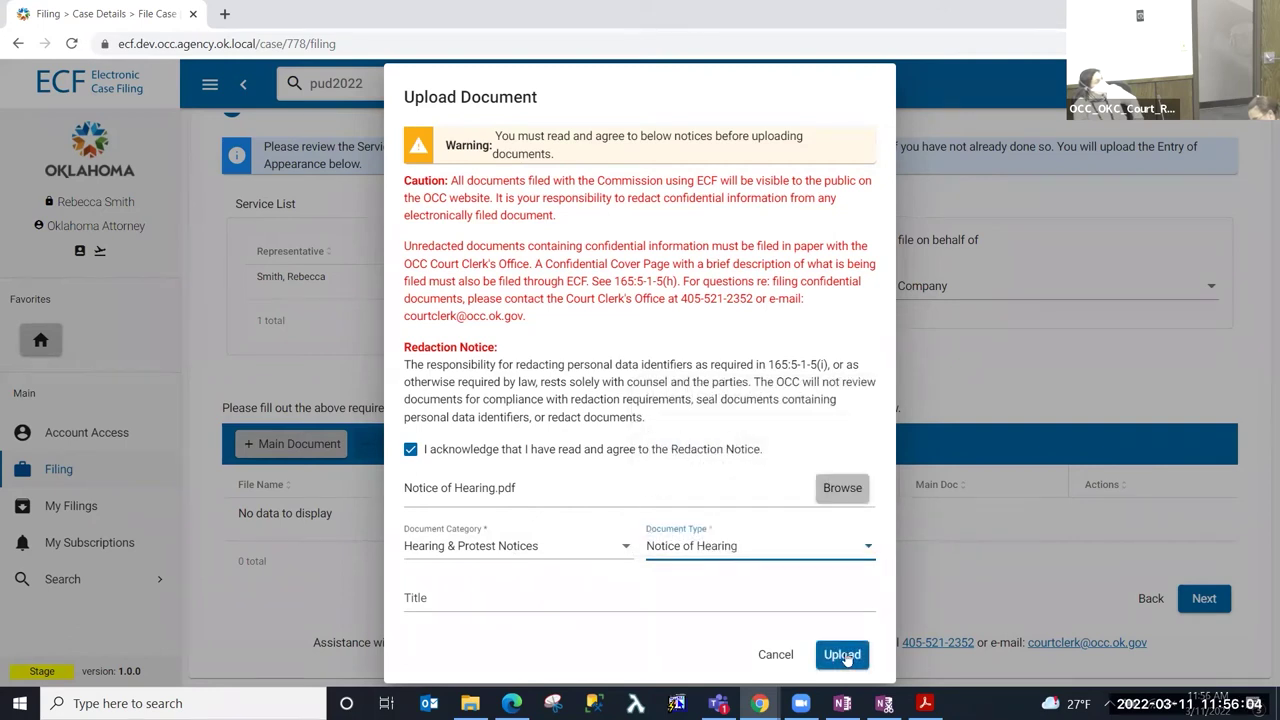
click(843, 655)
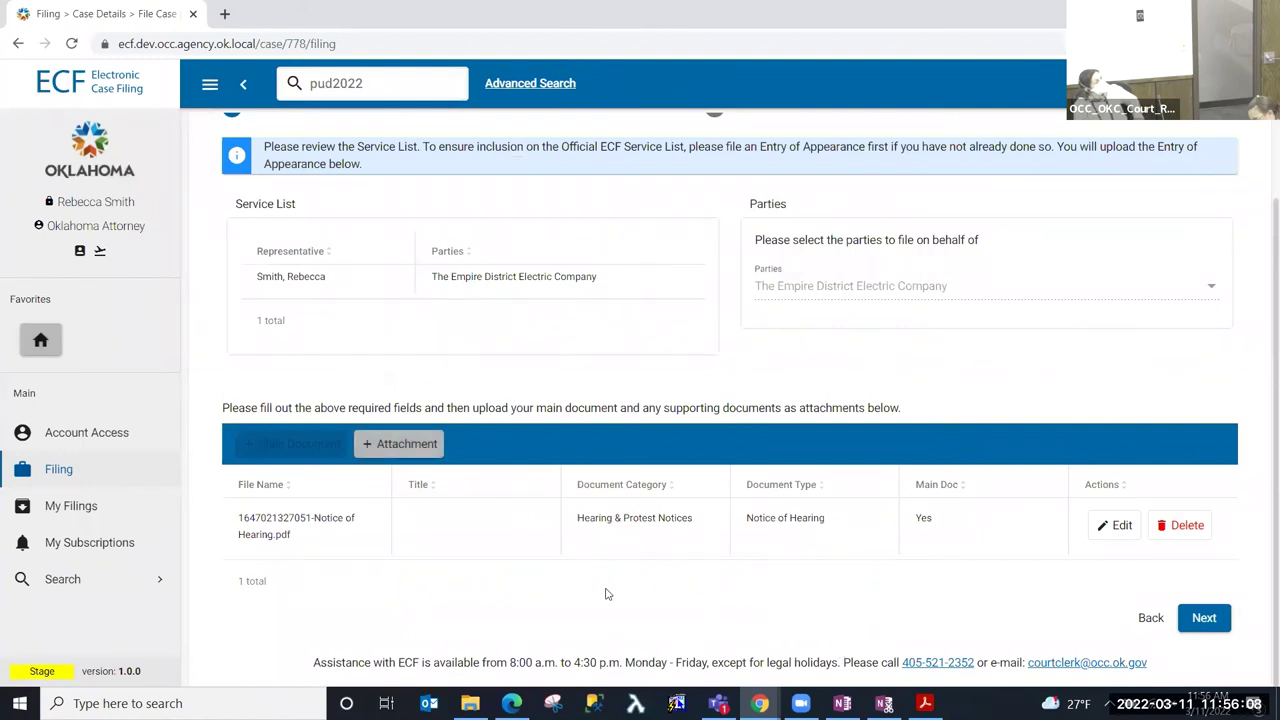
Step: Advance the filing past the documents table to the Review step
click(321, 530)
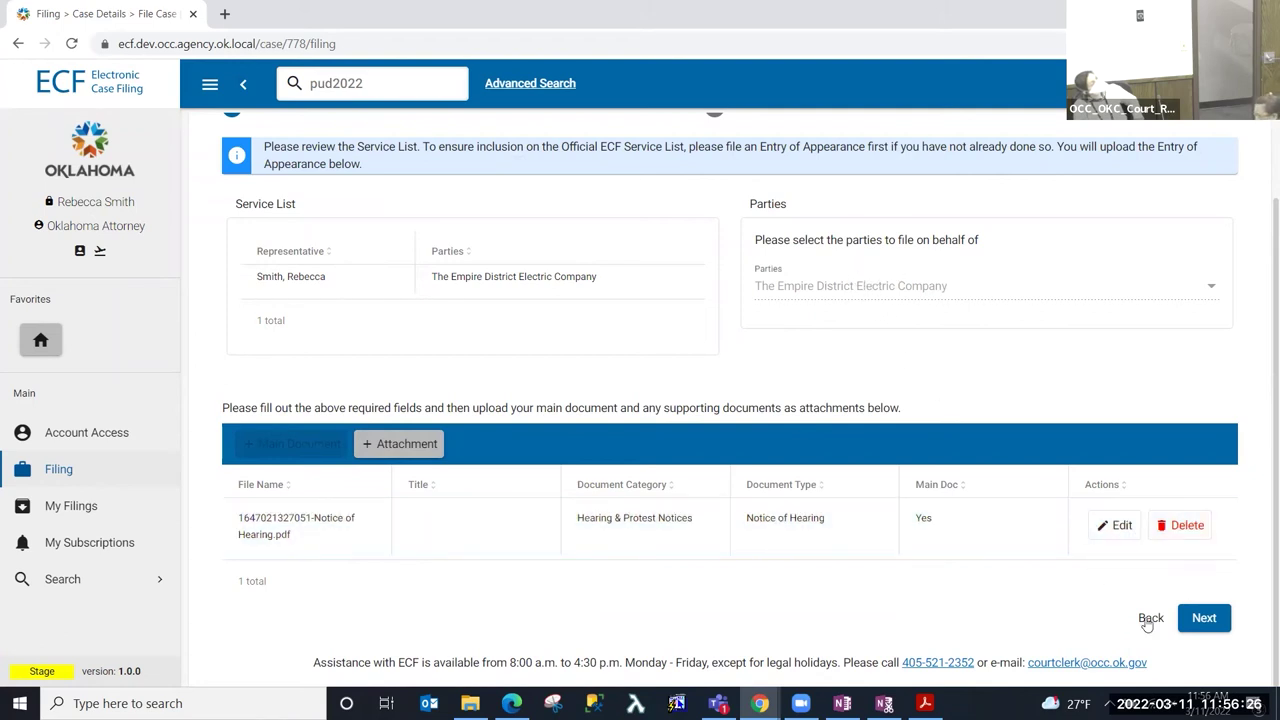
click(1204, 618)
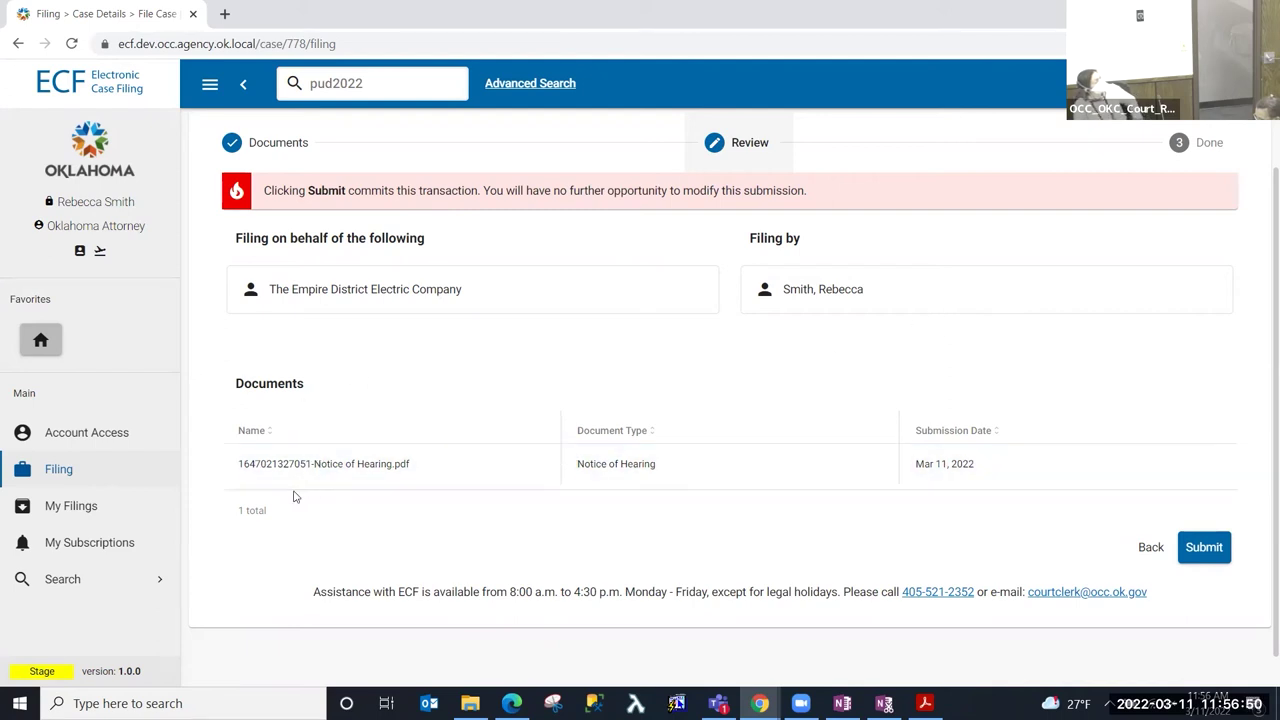
Step: Look over the filing summary and submit it, bringing up the confirmation prompt
click(697, 470)
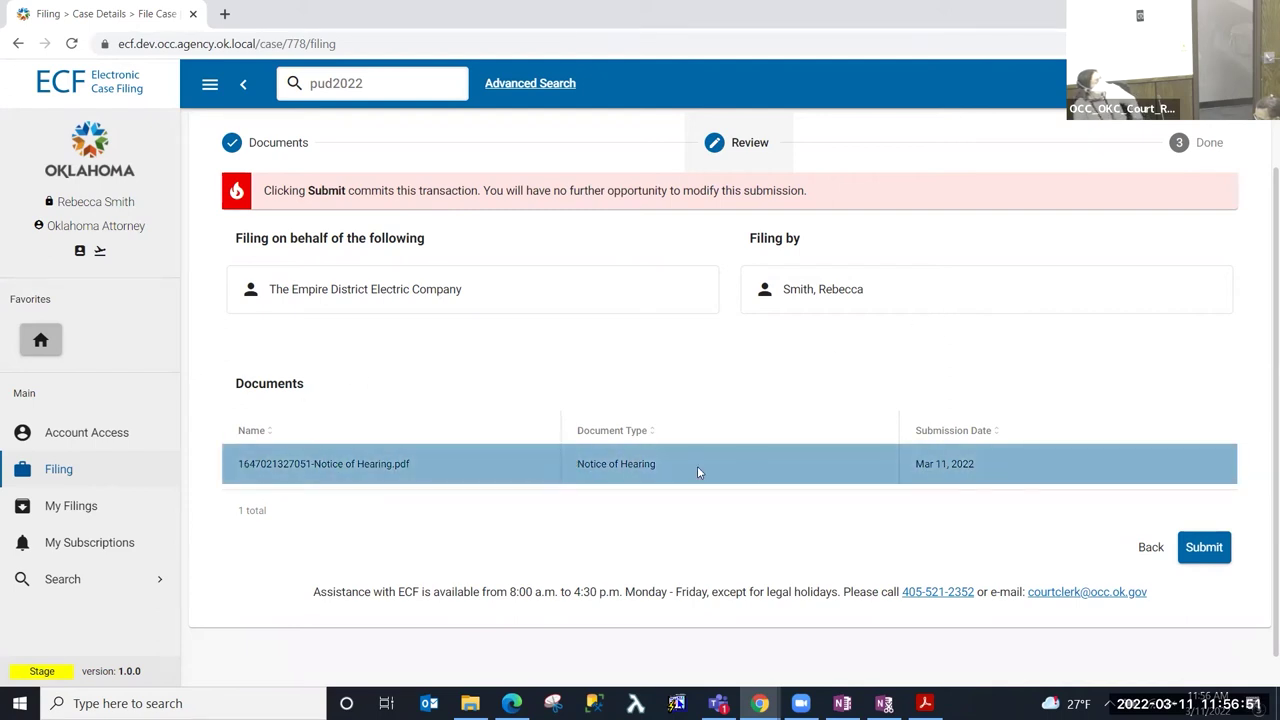
click(1208, 552)
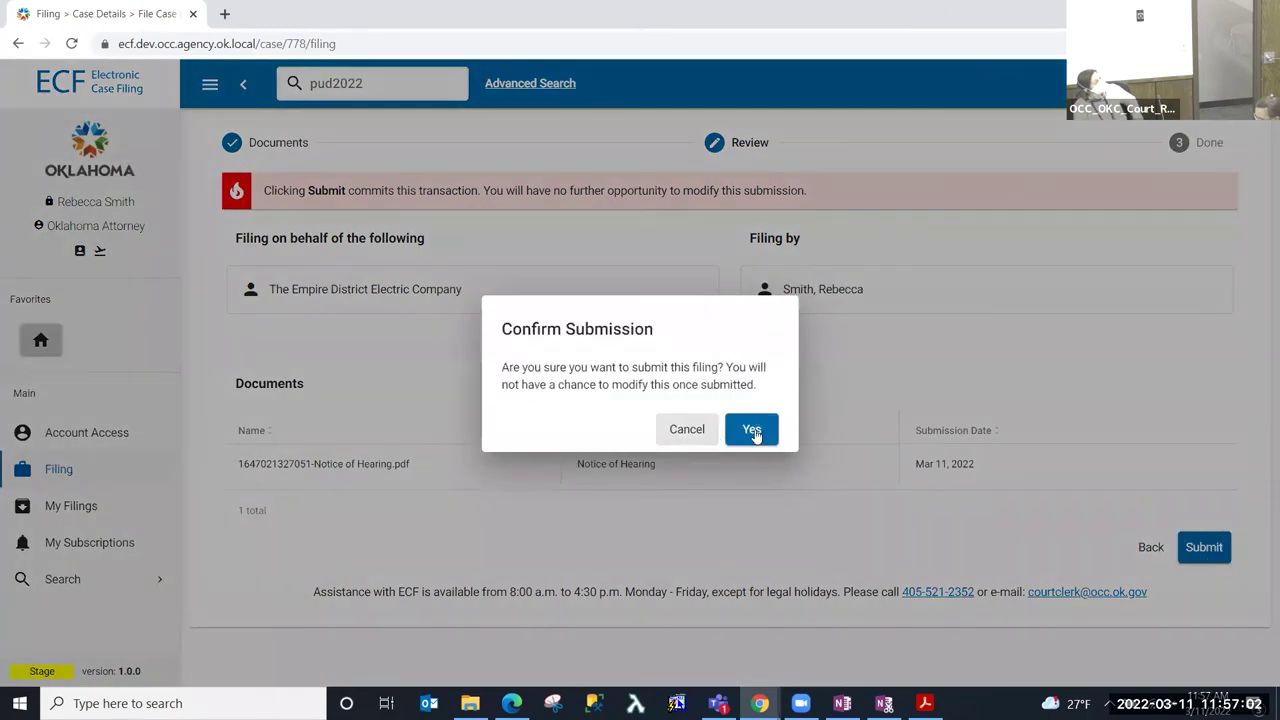
click(752, 430)
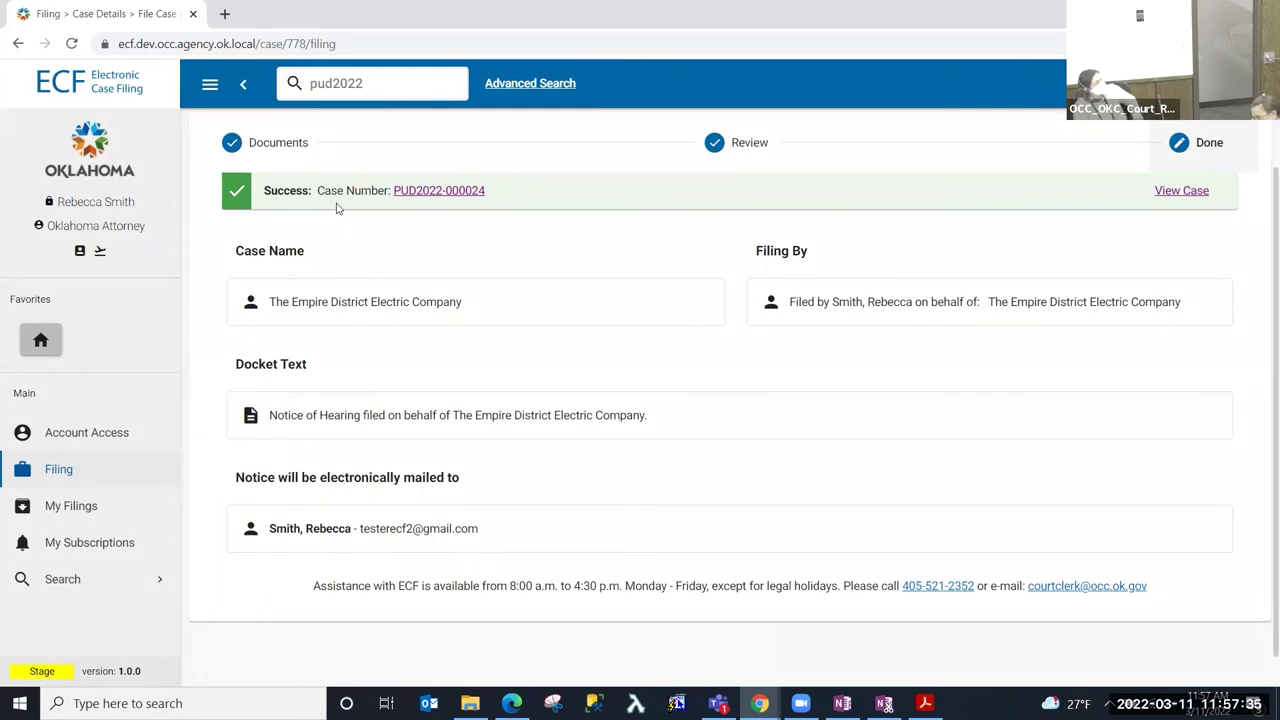
click(448, 193)
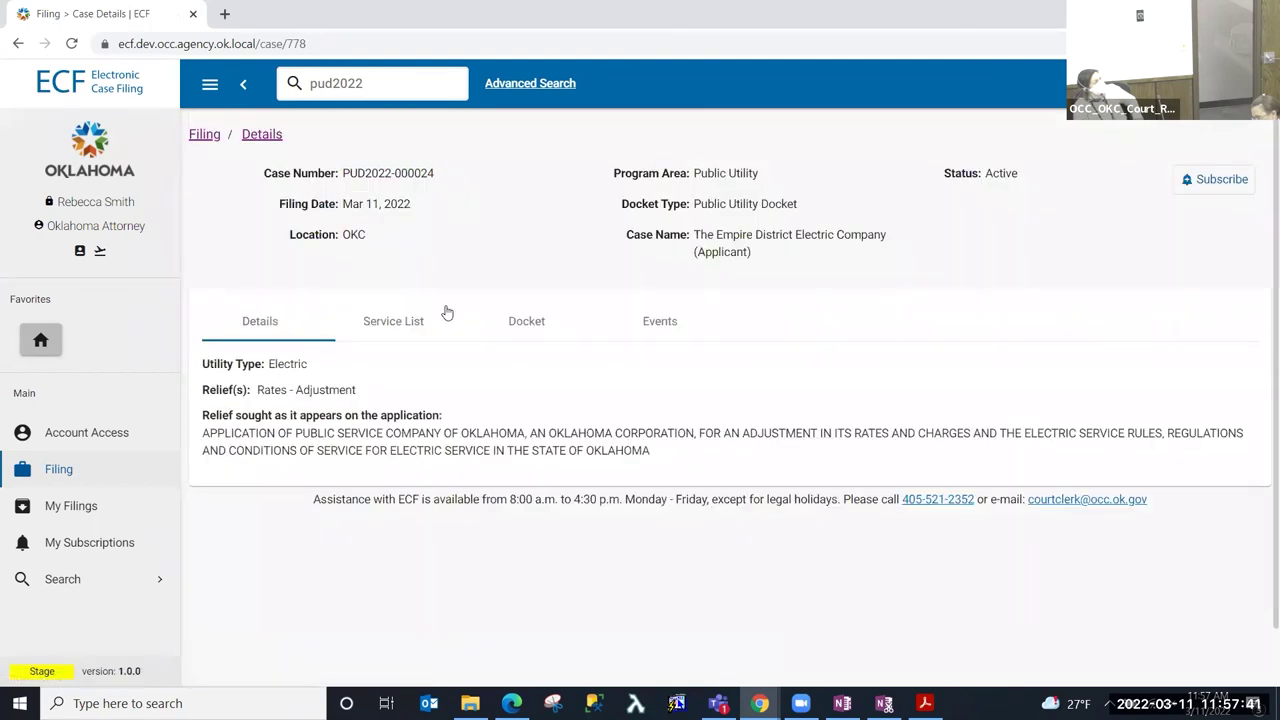
click(401, 328)
click(527, 325)
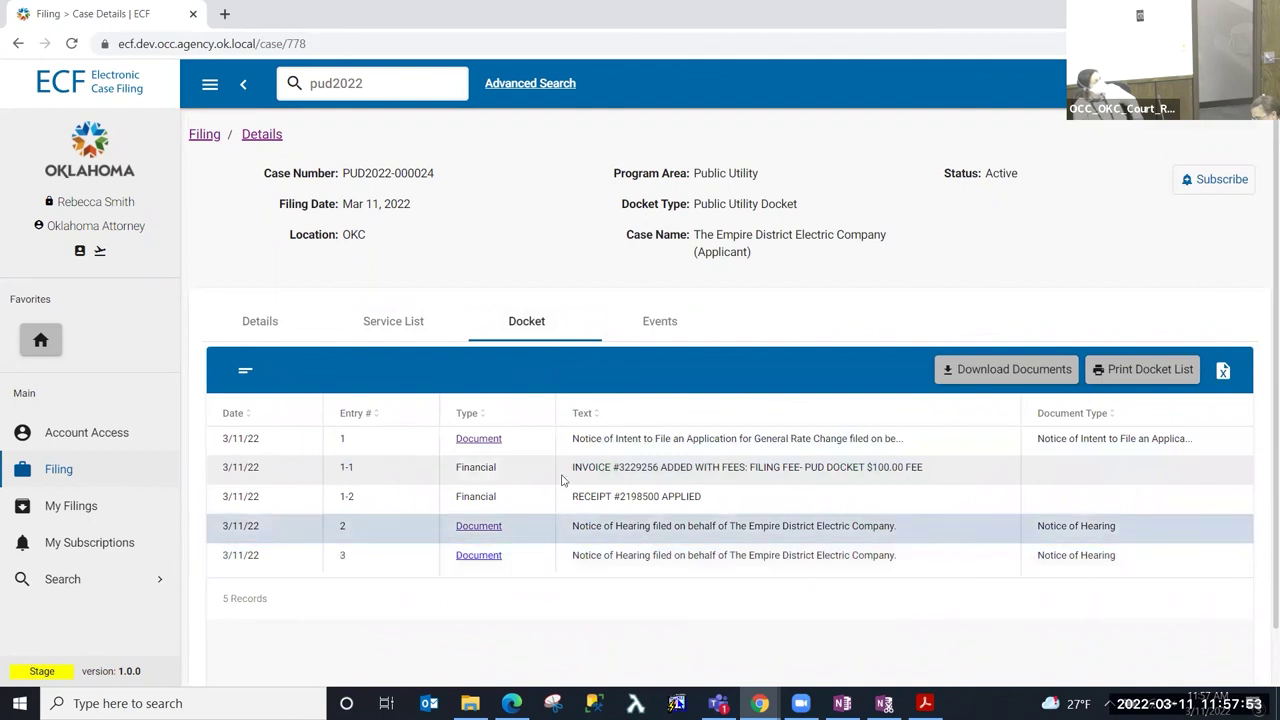
click(662, 324)
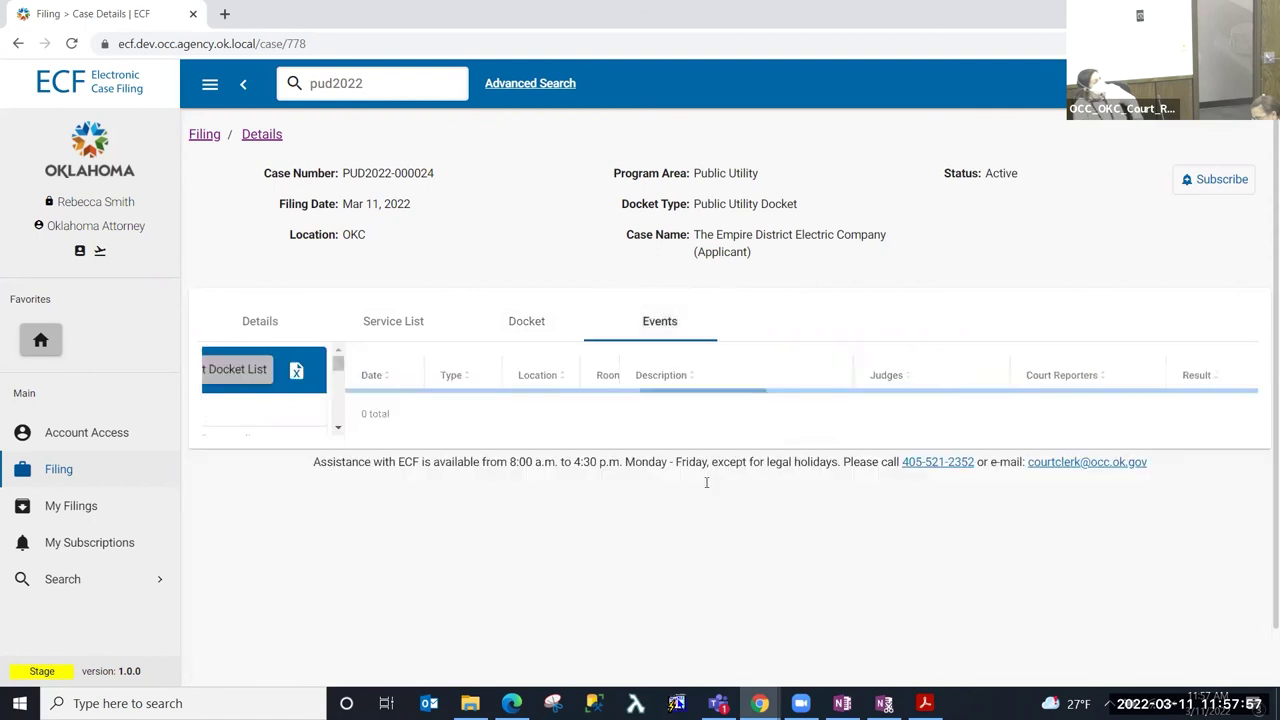
click(541, 329)
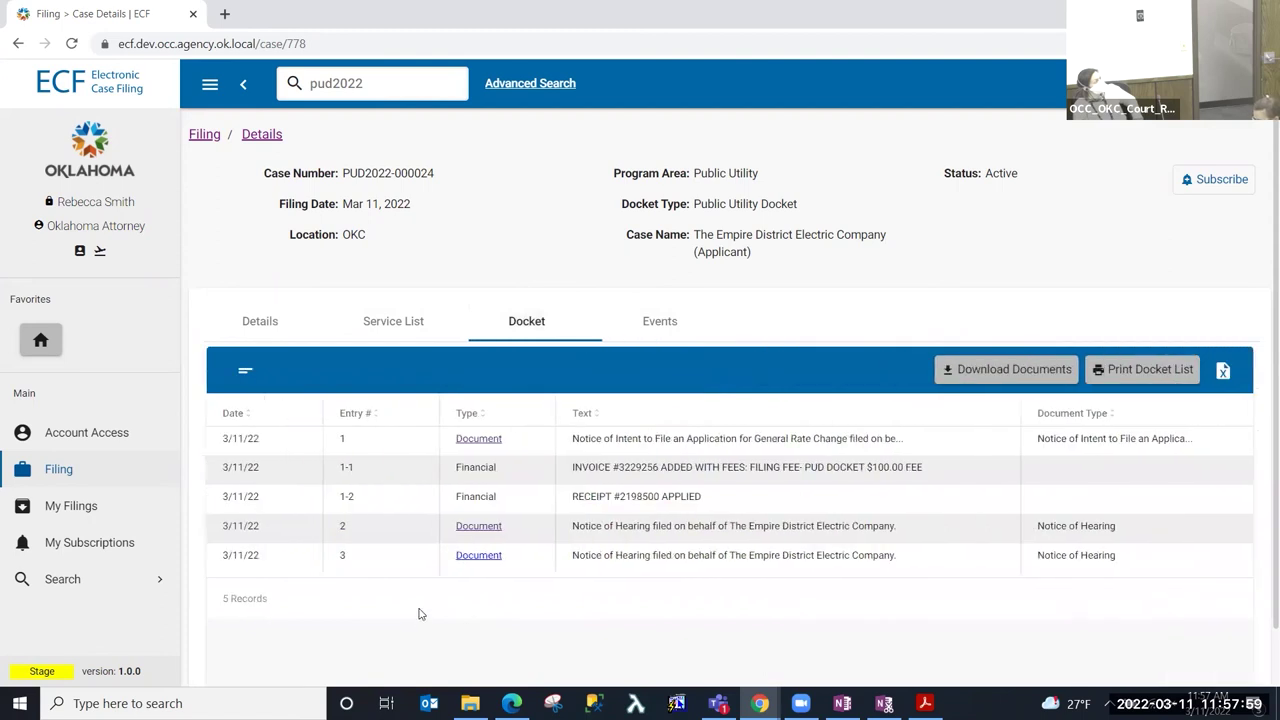